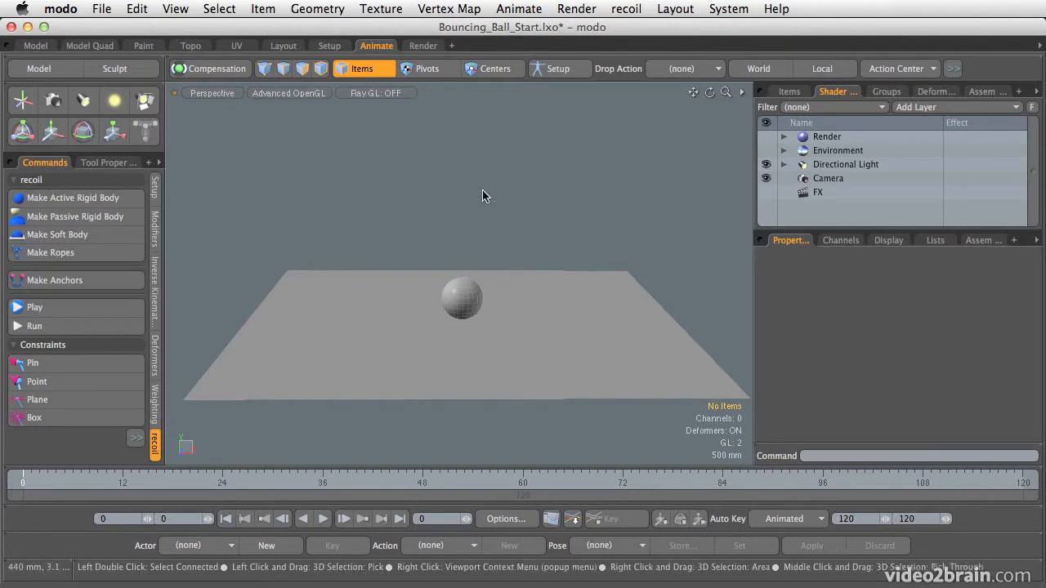
Key the sphere's X position at frame 0 and move it along X to about -4.04 m
{"action": "left_click", "coordinate": [461, 301]}
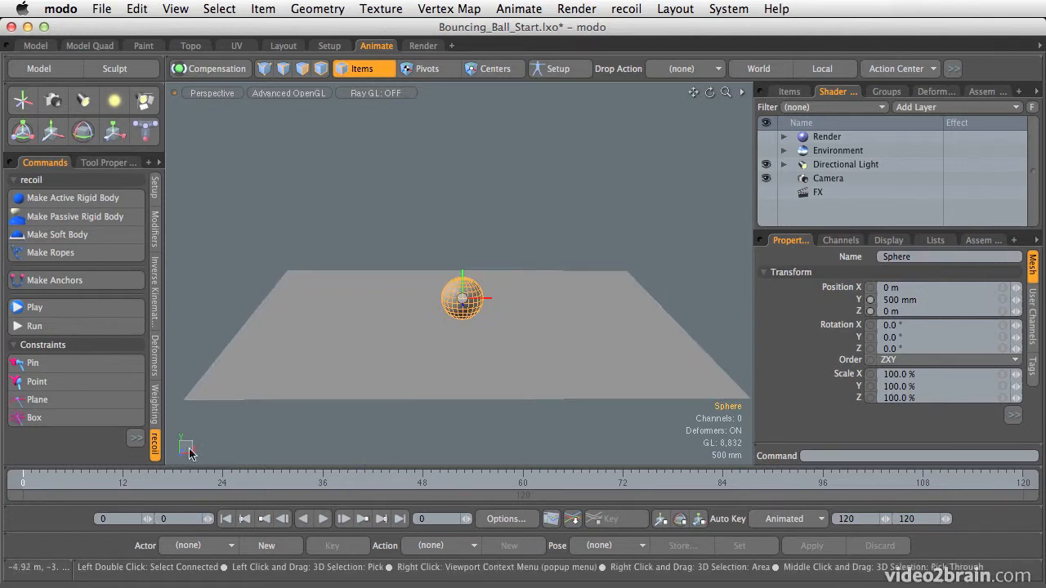
{"action": "mouse_move", "coordinate": [871, 292]}
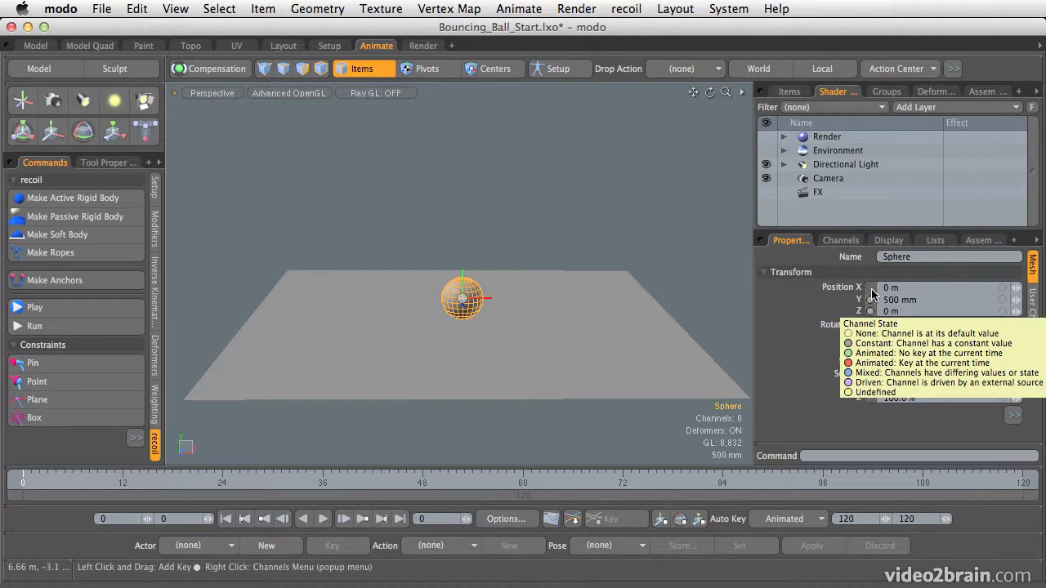
{"action": "left_click", "coordinate": [872, 292]}
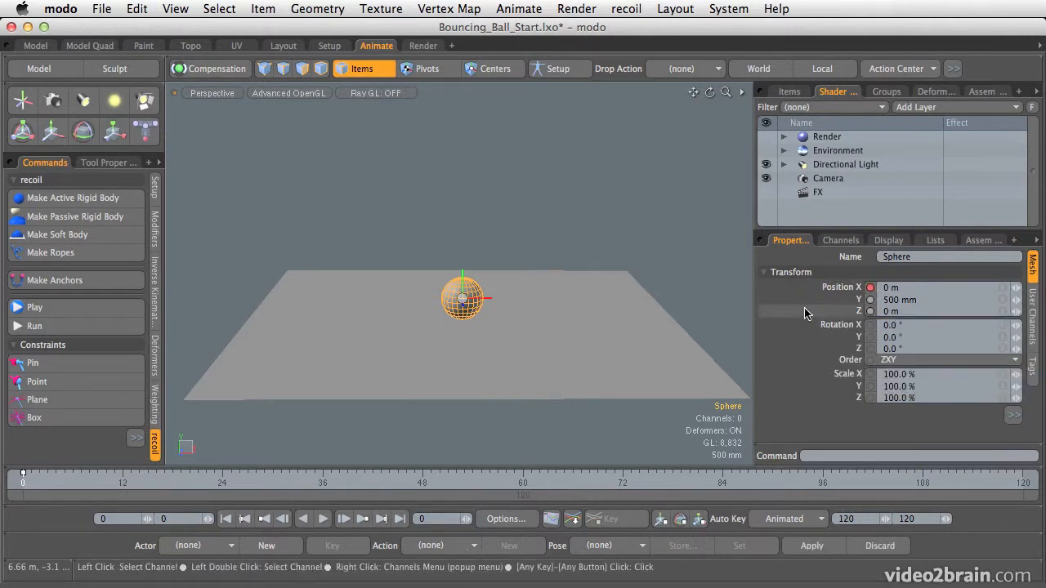
{"action": "key", "text": "w"}
{"action": "left_click_drag", "start_coordinate": [532, 303], "coordinate": [358, 302]}
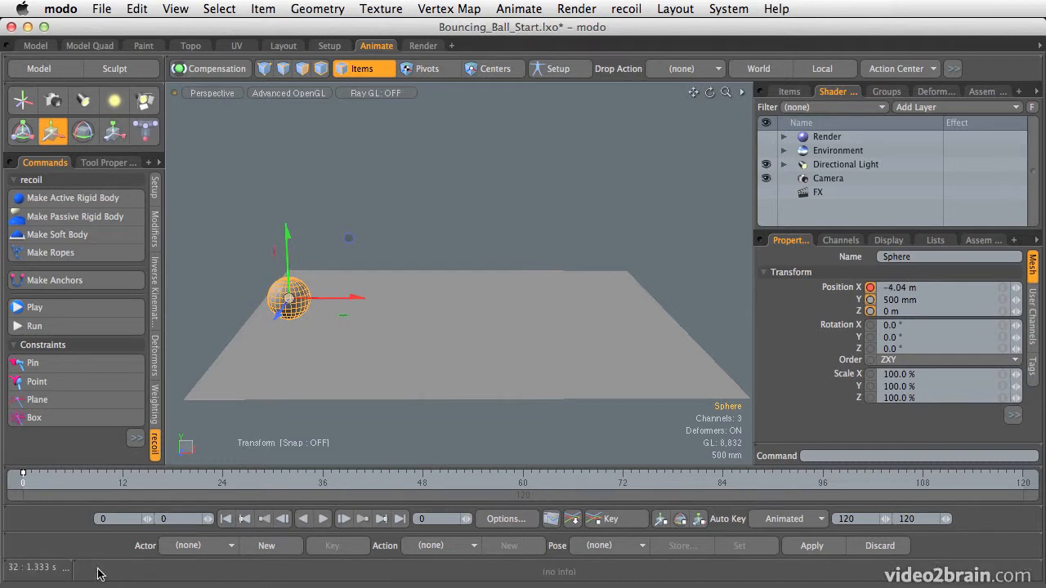
At frame 120, move the sphere along X to about 4.12 m and scrub back through the motion to frame 0
{"action": "left_click", "coordinate": [472, 483]}
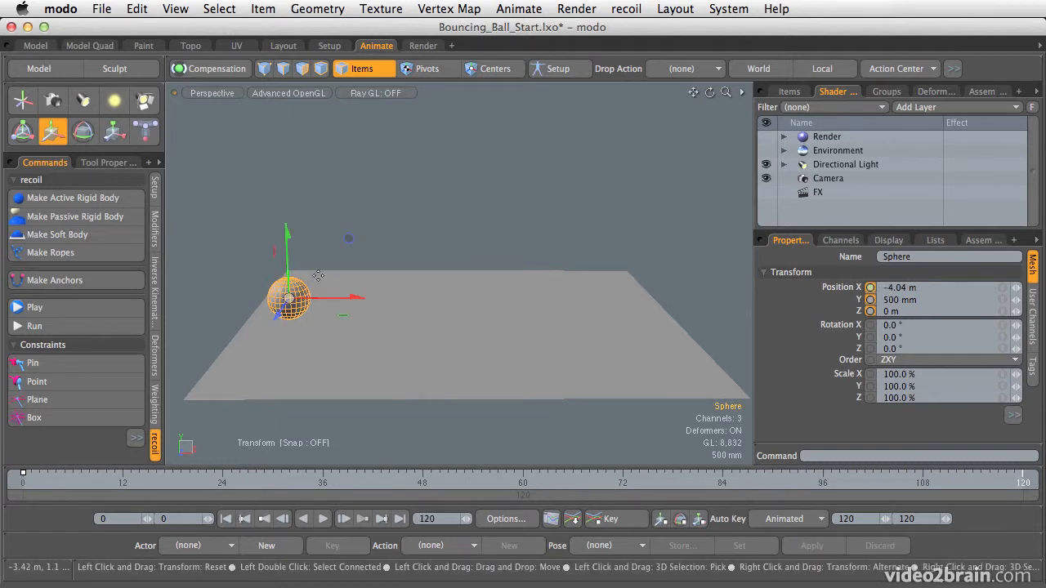
{"action": "left_click_drag", "start_coordinate": [351, 299], "coordinate": [708, 297]}
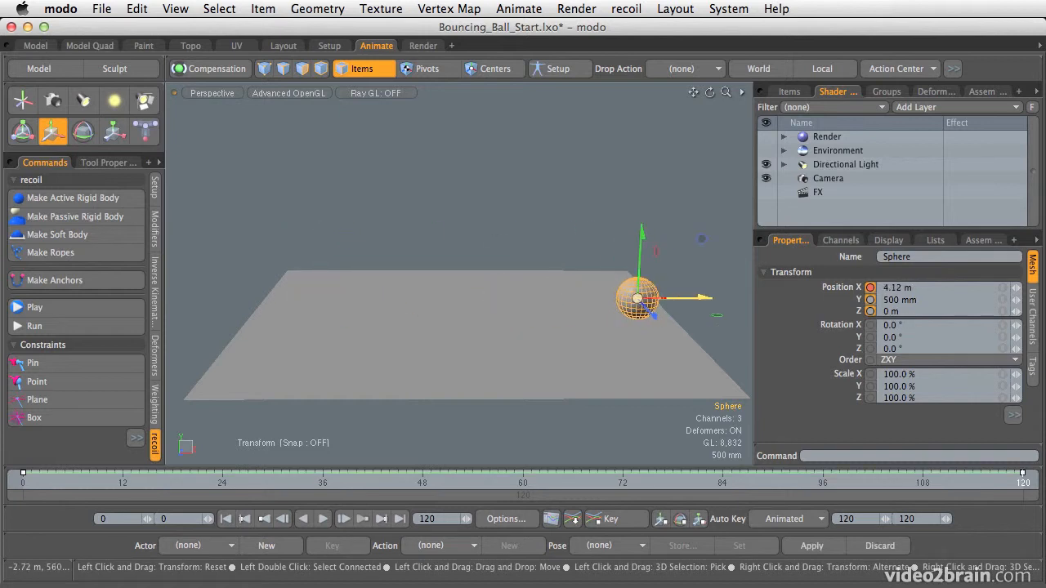
{"action": "left_click_drag", "start_coordinate": [1037, 480], "coordinate": [23, 482]}
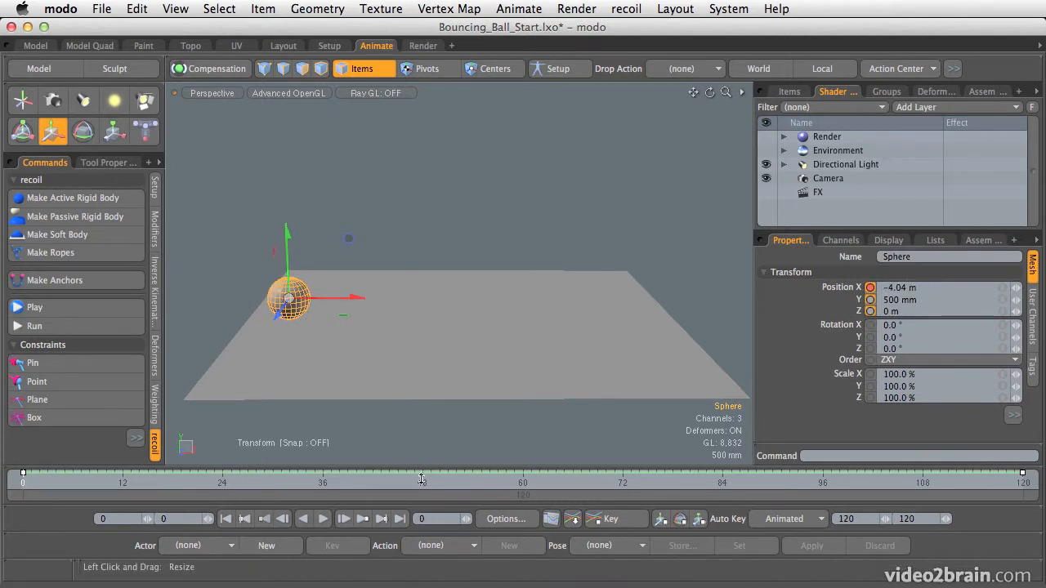
Key the sphere's Y position at frame 120 and raise the sphere to about 3.74 m in Y at frame 0
{"action": "left_click_drag", "start_coordinate": [420, 482], "coordinate": [1022, 482]}
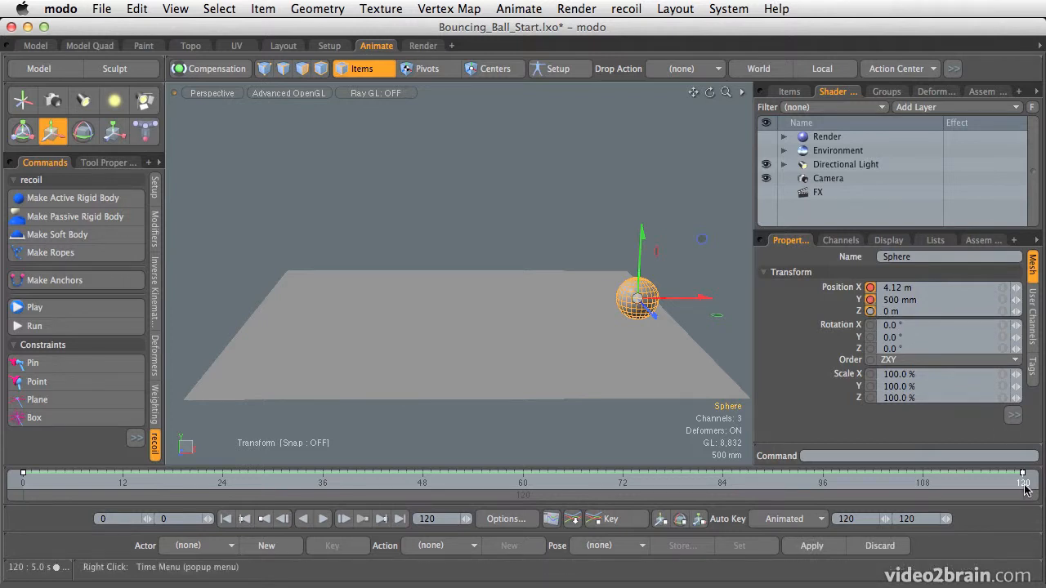
{"action": "left_click_drag", "start_coordinate": [738, 487], "coordinate": [23, 487]}
{"action": "left_click_drag", "start_coordinate": [287, 241], "coordinate": [282, 99]}
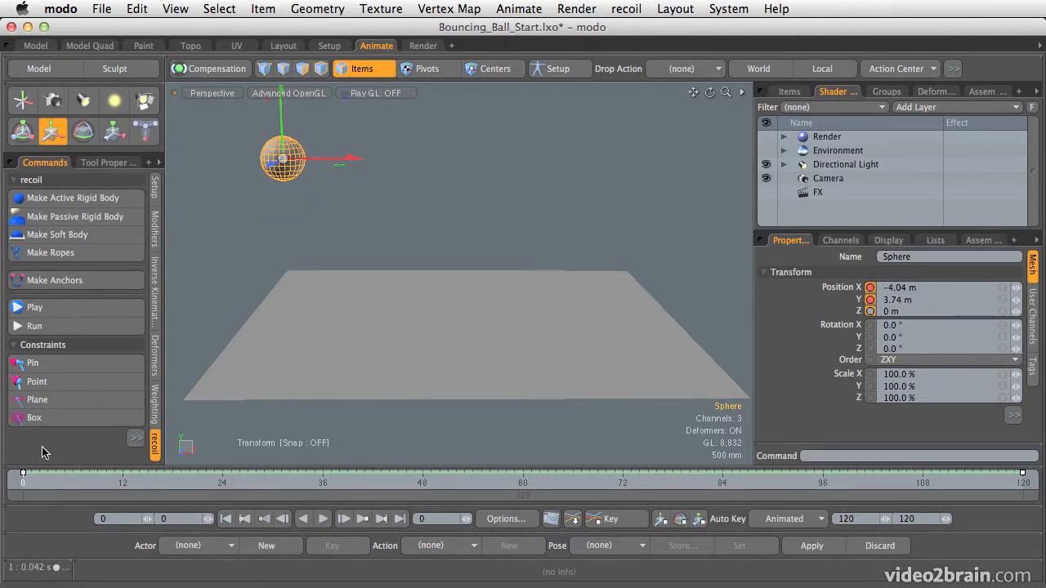
At frame 60, set the sphere's Y position to 500 mm and scrub through the bounce
{"action": "left_click_drag", "start_coordinate": [177, 486], "coordinate": [523, 486]}
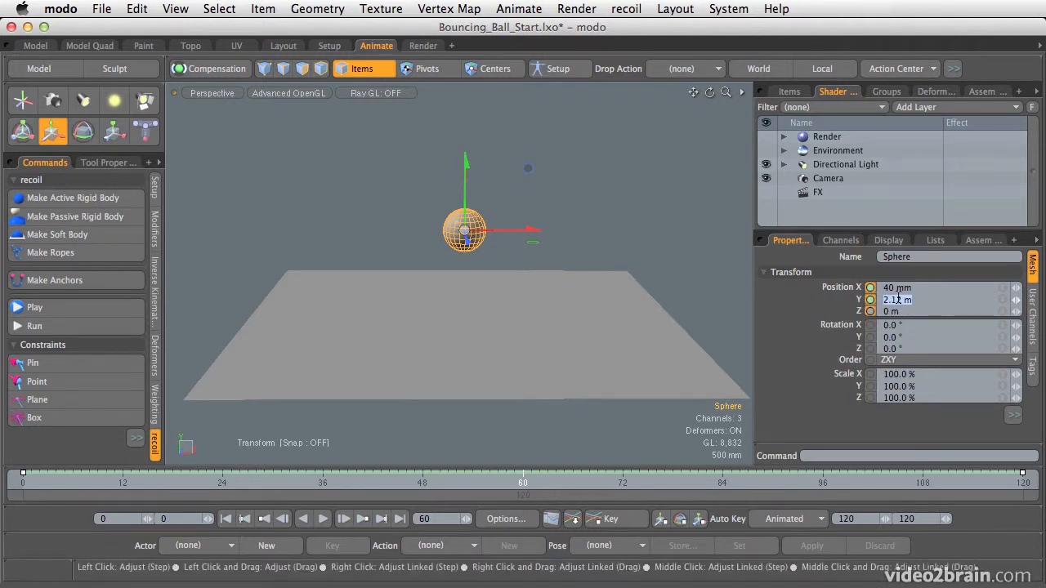
{"action": "key", "text": "Tab"}
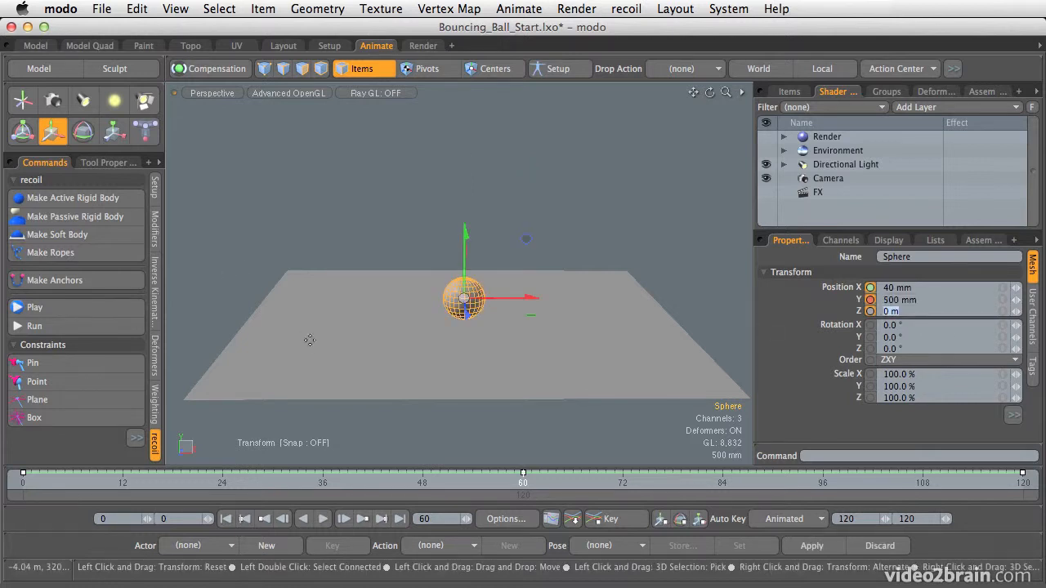
{"action": "left_click_drag", "start_coordinate": [524, 486], "coordinate": [499, 492]}
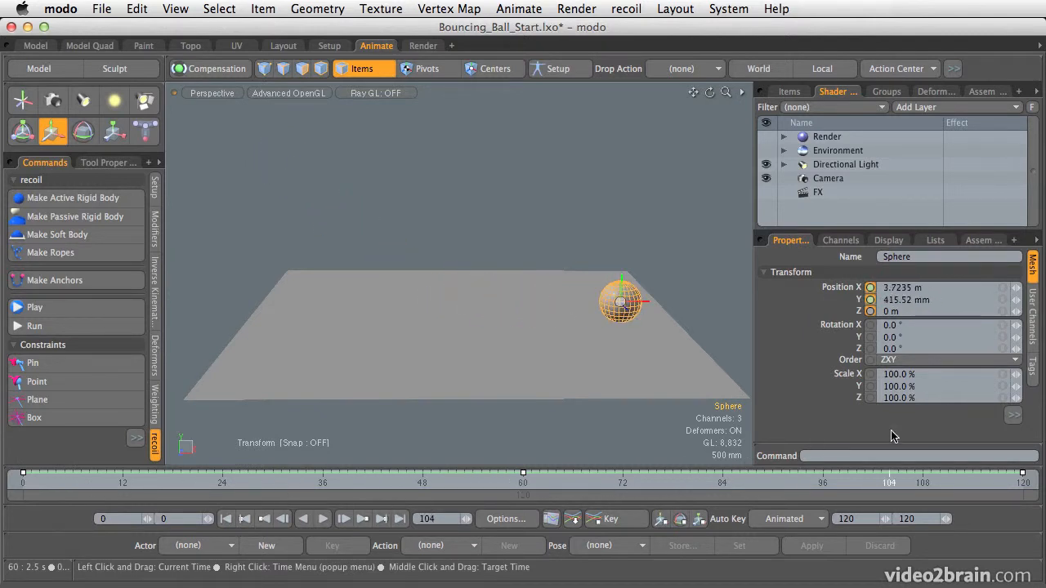
{"action": "left_click_drag", "start_coordinate": [997, 494], "coordinate": [526, 505]}
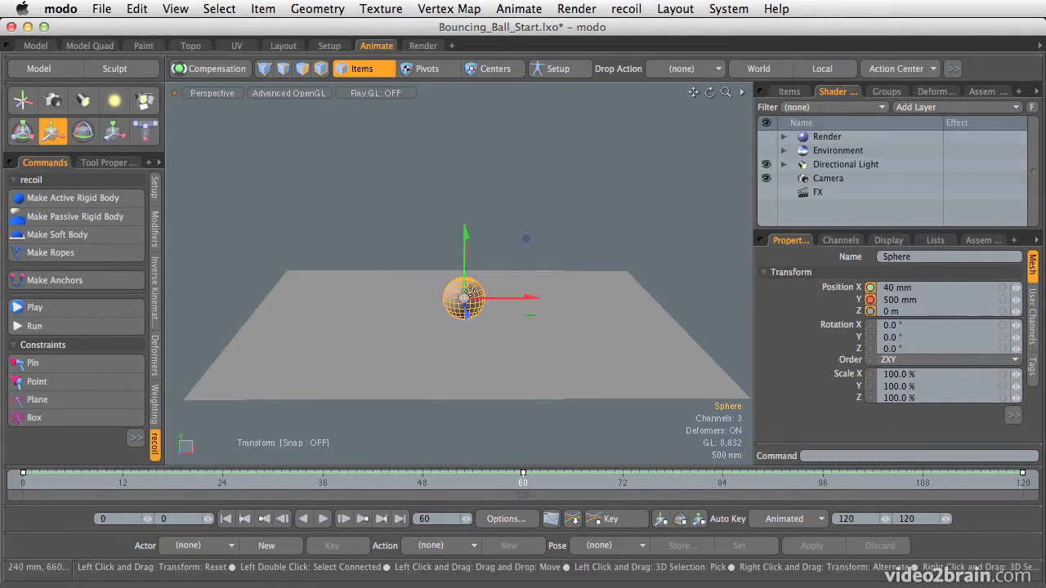
Open the Graph Editor and isolate the sphere's Position Y curve around its frame 60 key
{"action": "left_click", "coordinate": [552, 520]}
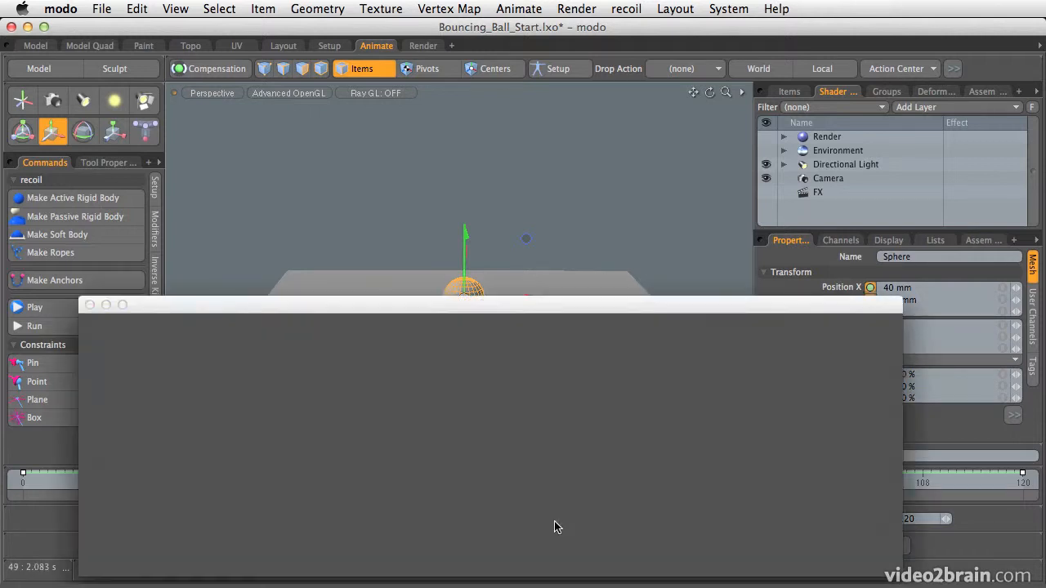
{"action": "left_click_drag", "start_coordinate": [560, 309], "coordinate": [595, 145]}
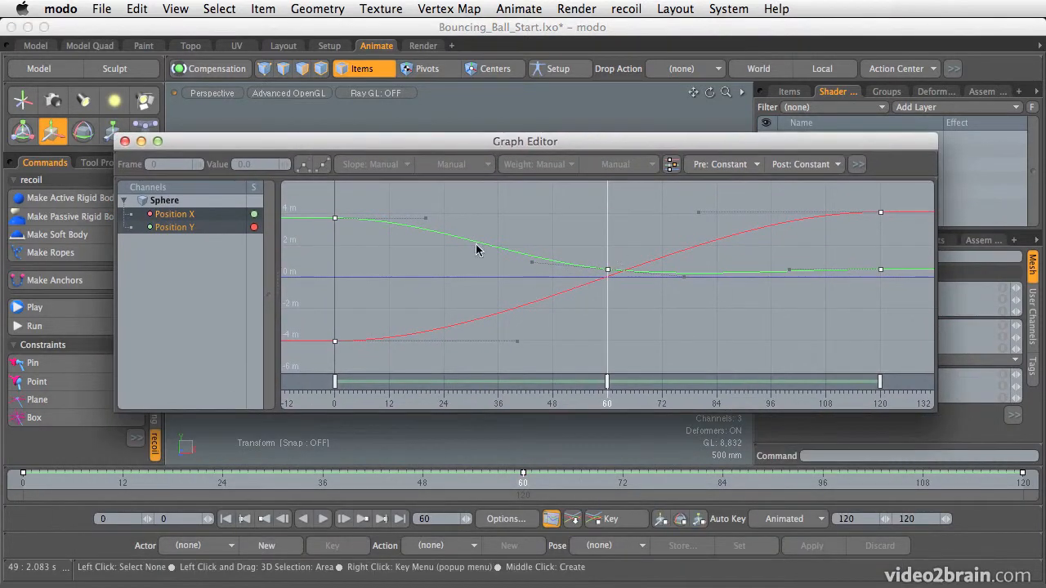
{"action": "left_click", "coordinate": [174, 228]}
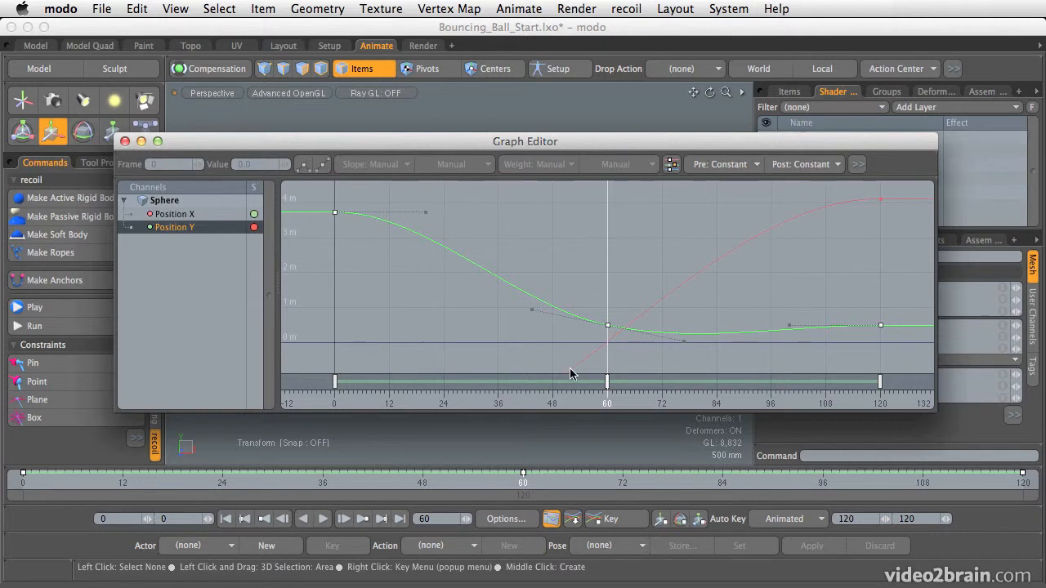
{"action": "mouse_move", "coordinate": [607, 402]}
{"action": "left_mouse_down"}
{"action": "mouse_move", "coordinate": [380, 403]}
{"action": "mouse_move", "coordinate": [817, 402]}
{"action": "mouse_move", "coordinate": [616, 403]}
{"action": "left_mouse_up"}
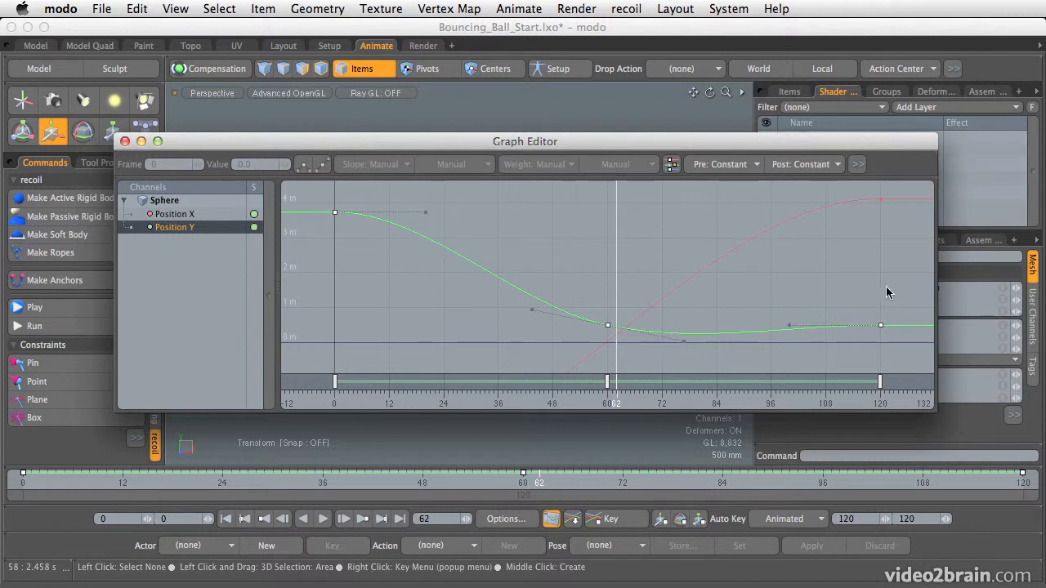
Break slope and weight on the Position Y key at frame 60 and pull both handles upward into a sharp V
{"action": "left_click", "coordinate": [607, 328]}
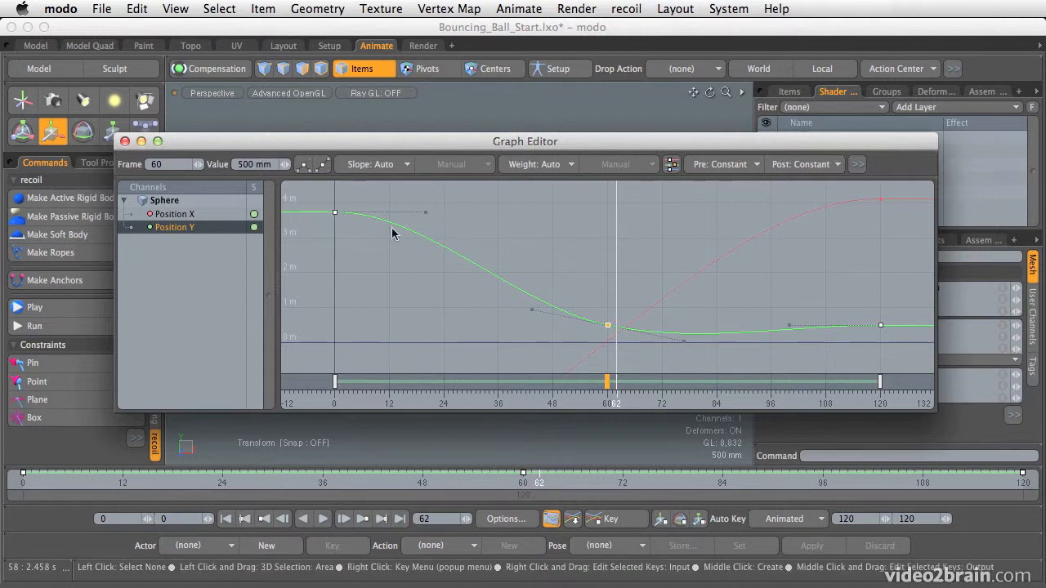
{"action": "right_click", "coordinate": [609, 327]}
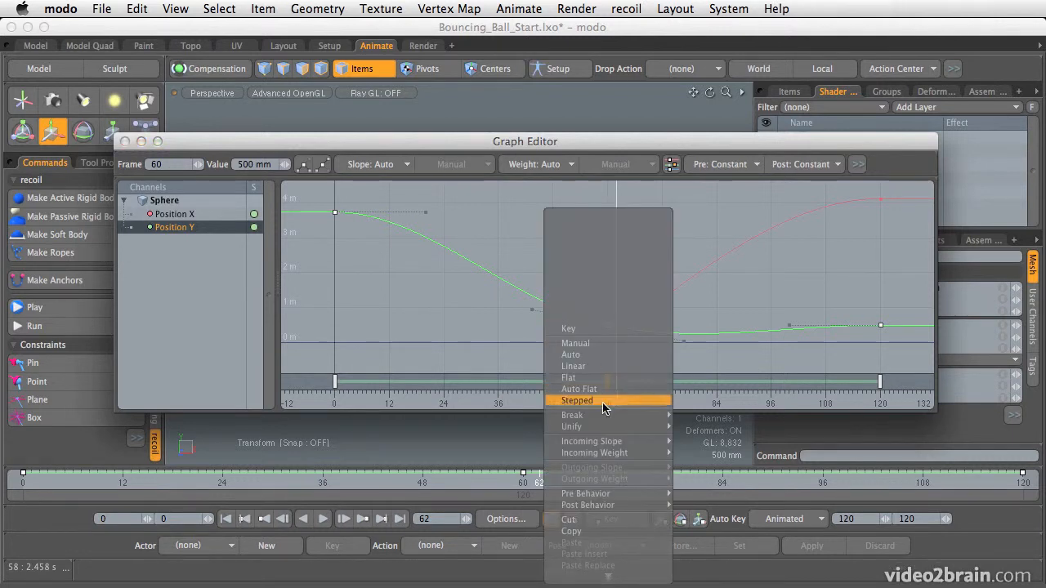
{"action": "mouse_move", "coordinate": [601, 415]}
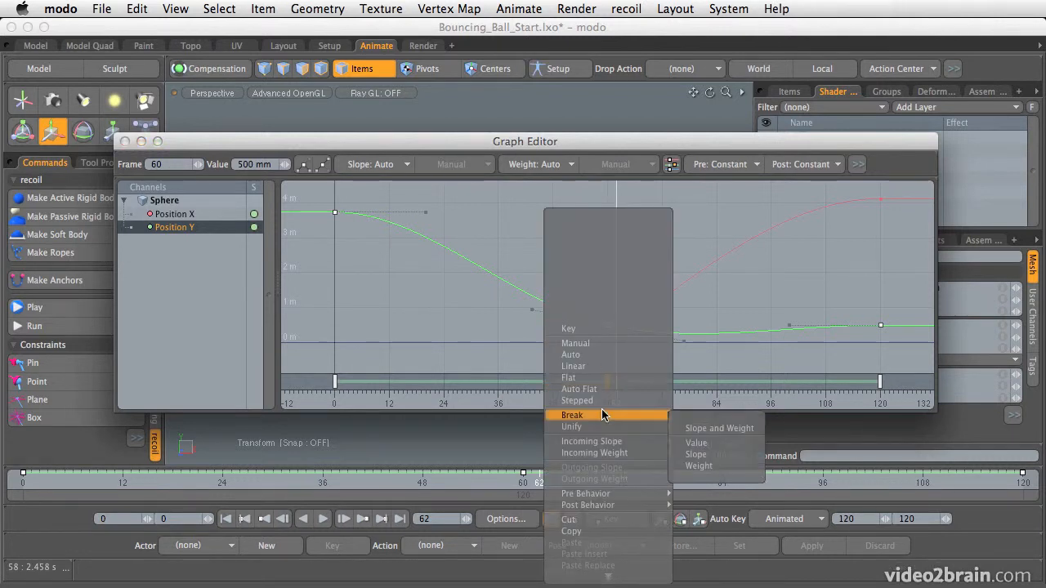
{"action": "left_click", "coordinate": [700, 431]}
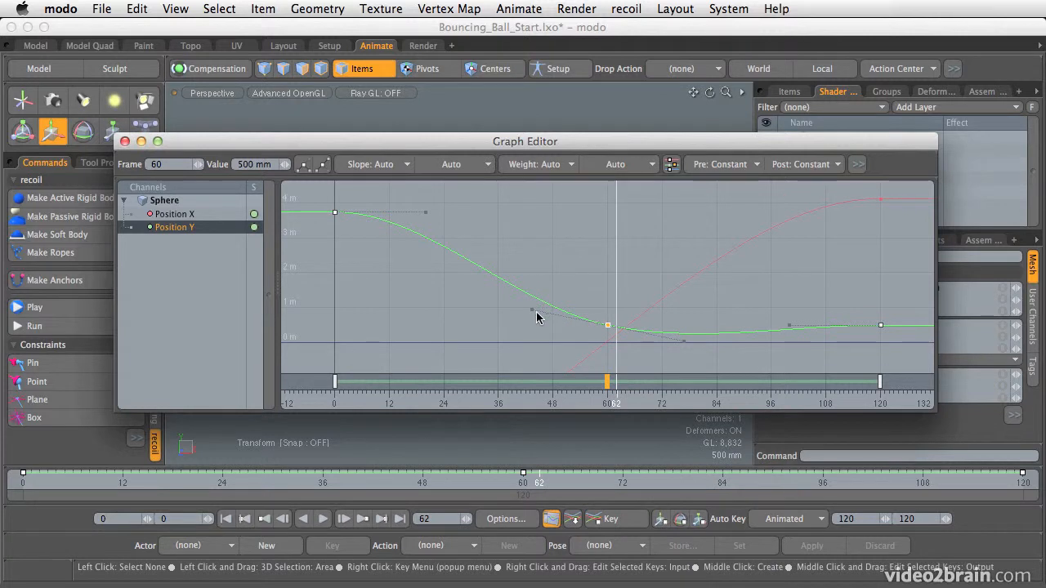
{"action": "left_click_drag", "start_coordinate": [532, 311], "coordinate": [562, 256]}
{"action": "left_click_drag", "start_coordinate": [683, 337], "coordinate": [652, 247]}
{"action": "left_click_drag", "start_coordinate": [563, 256], "coordinate": [558, 240]}
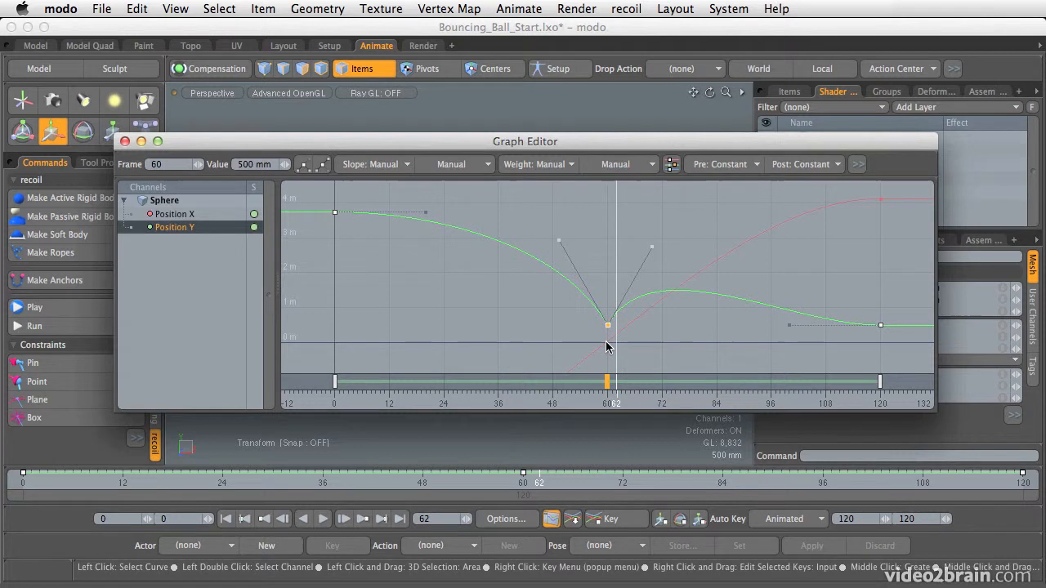
Break slope and weight on the Position Y key at frame 120, pull its incoming handle upward, and check the bounce around frame 60
{"action": "left_click", "coordinate": [880, 327]}
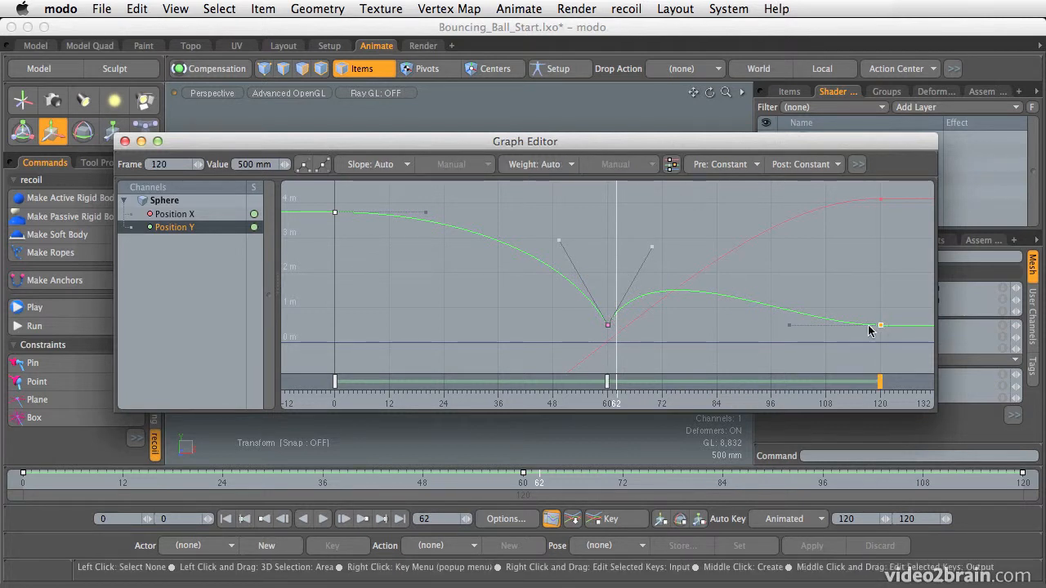
{"action": "right_click", "coordinate": [883, 330]}
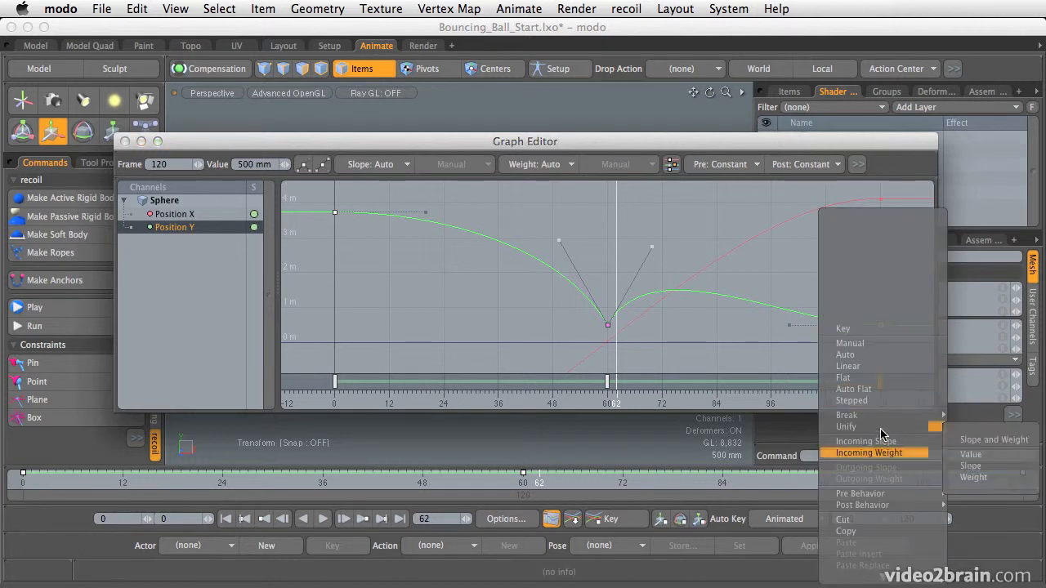
{"action": "mouse_move", "coordinate": [928, 415]}
{"action": "left_click", "coordinate": [970, 428]}
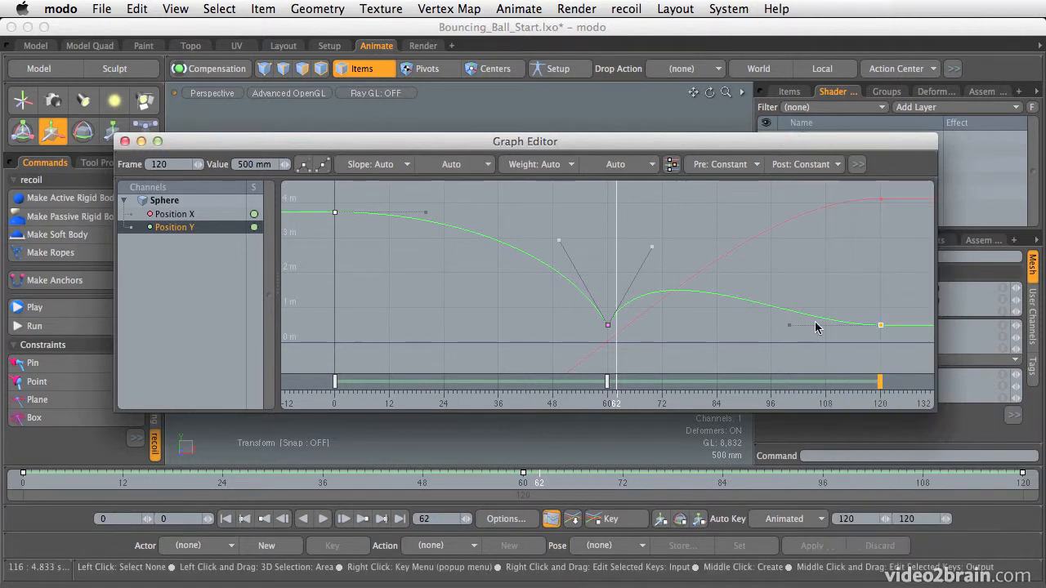
{"action": "left_click_drag", "start_coordinate": [788, 325], "coordinate": [835, 262]}
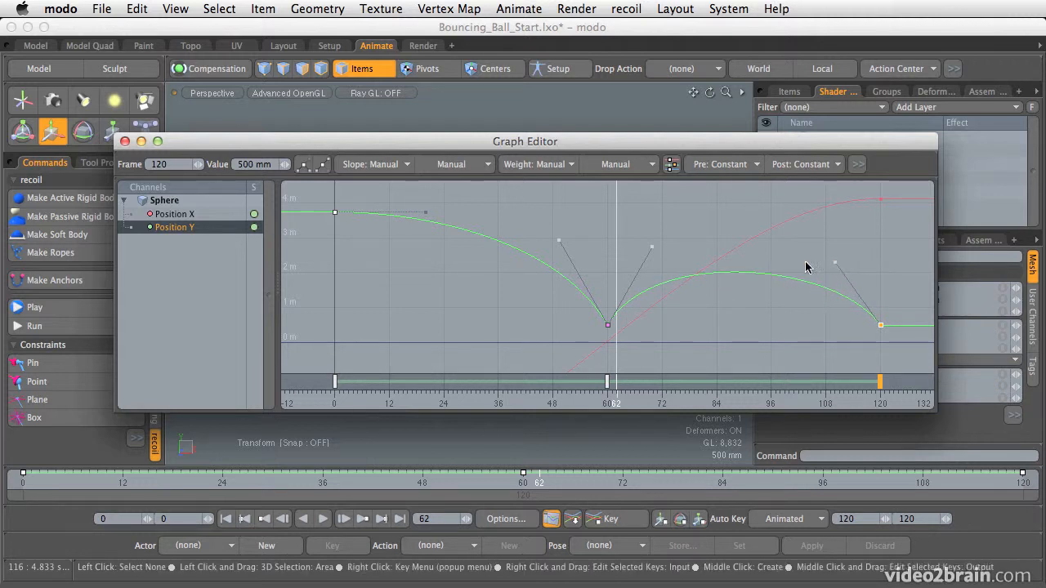
{"action": "left_click", "coordinate": [125, 141]}
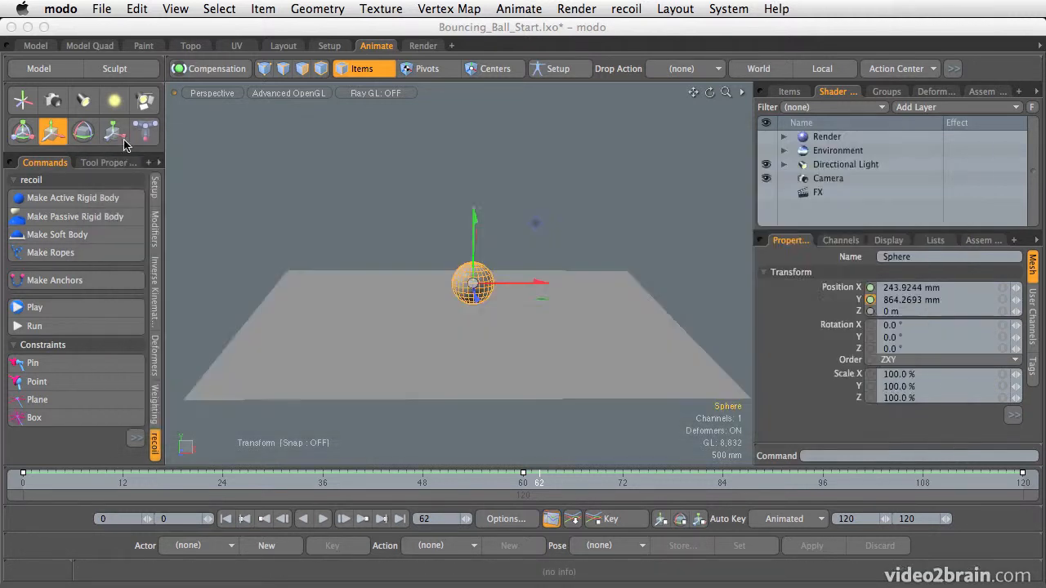
{"action": "mouse_move", "coordinate": [540, 482]}
{"action": "left_mouse_down"}
{"action": "mouse_move", "coordinate": [32, 482]}
{"action": "mouse_move", "coordinate": [797, 482]}
{"action": "mouse_move", "coordinate": [31, 482]}
{"action": "mouse_move", "coordinate": [810, 462]}
{"action": "mouse_move", "coordinate": [899, 469]}
{"action": "mouse_move", "coordinate": [858, 445]}
{"action": "mouse_move", "coordinate": [735, 466]}
{"action": "mouse_move", "coordinate": [163, 495]}
{"action": "mouse_move", "coordinate": [395, 491]}
{"action": "mouse_move", "coordinate": [26, 488]}
{"action": "mouse_move", "coordinate": [746, 478]}
{"action": "mouse_move", "coordinate": [941, 462]}
{"action": "mouse_move", "coordinate": [497, 475]}
{"action": "left_mouse_up"}
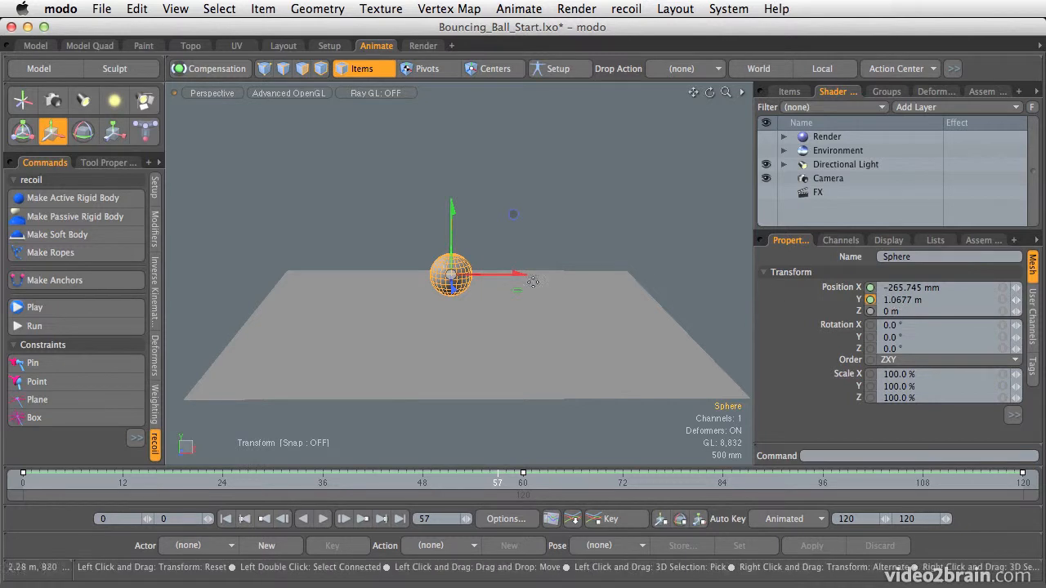
{"action": "left_click_drag", "start_coordinate": [497, 477], "coordinate": [520, 477]}
Straighten the Position X curve by setting its frame 0 key's slope to Linear Out and its frame 120 key's to Linear In
{"action": "left_click", "coordinate": [550, 519]}
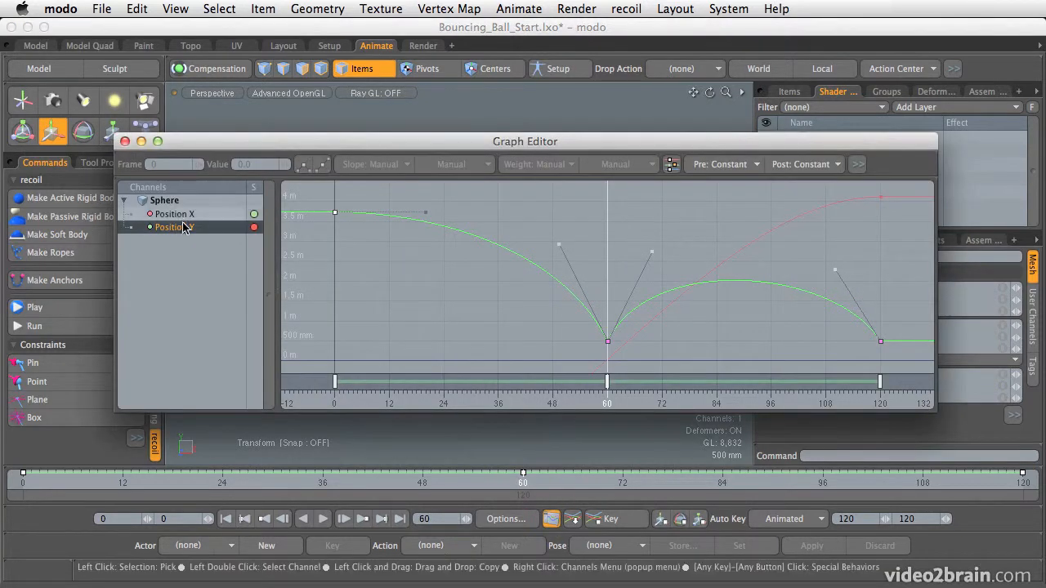
{"action": "left_click", "coordinate": [181, 215]}
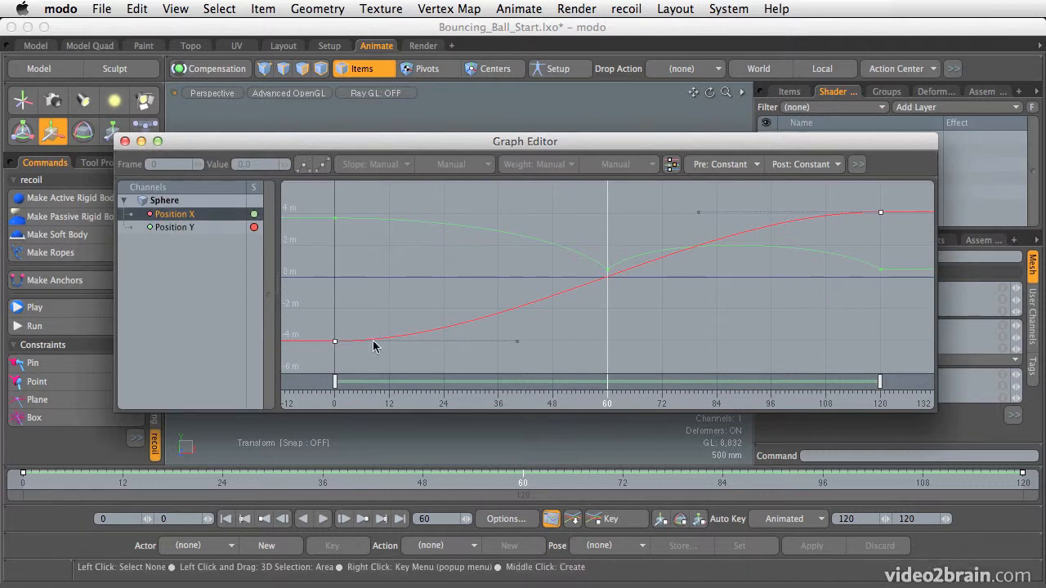
{"action": "left_click", "coordinate": [335, 341]}
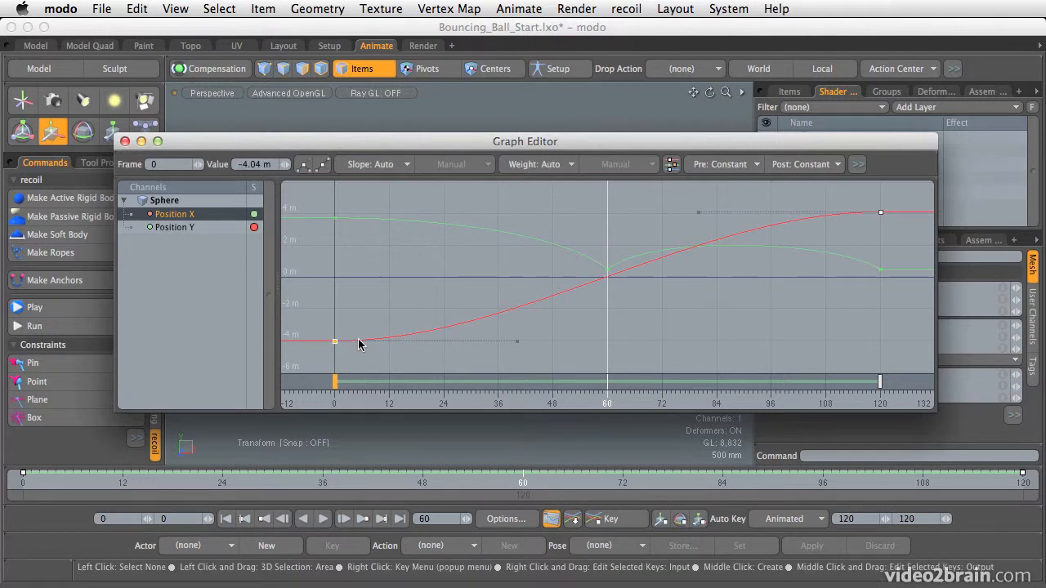
{"action": "left_click", "coordinate": [387, 168]}
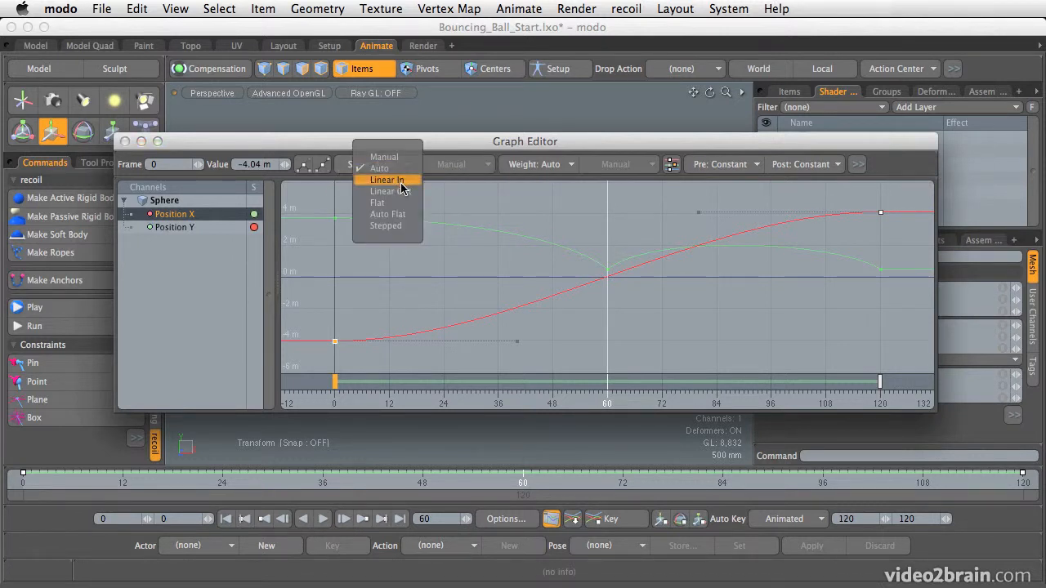
{"action": "left_click", "coordinate": [406, 195]}
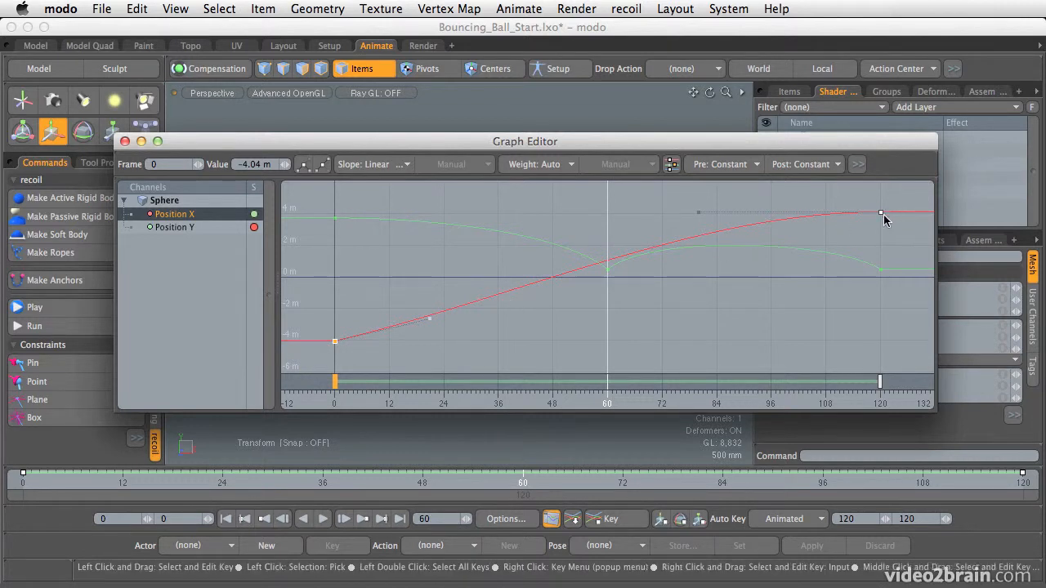
{"action": "left_click", "coordinate": [384, 164]}
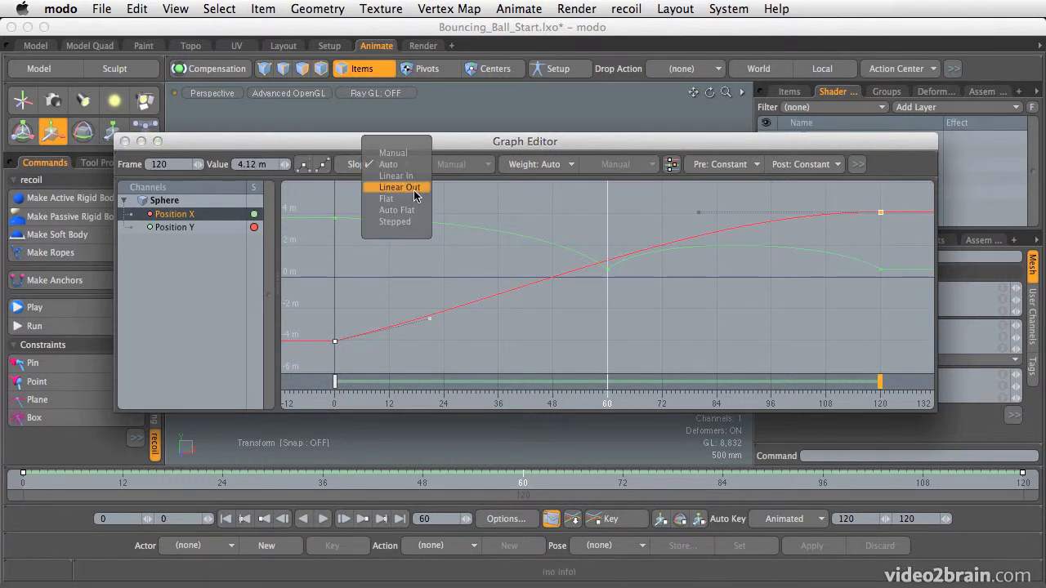
{"action": "left_click", "coordinate": [400, 175]}
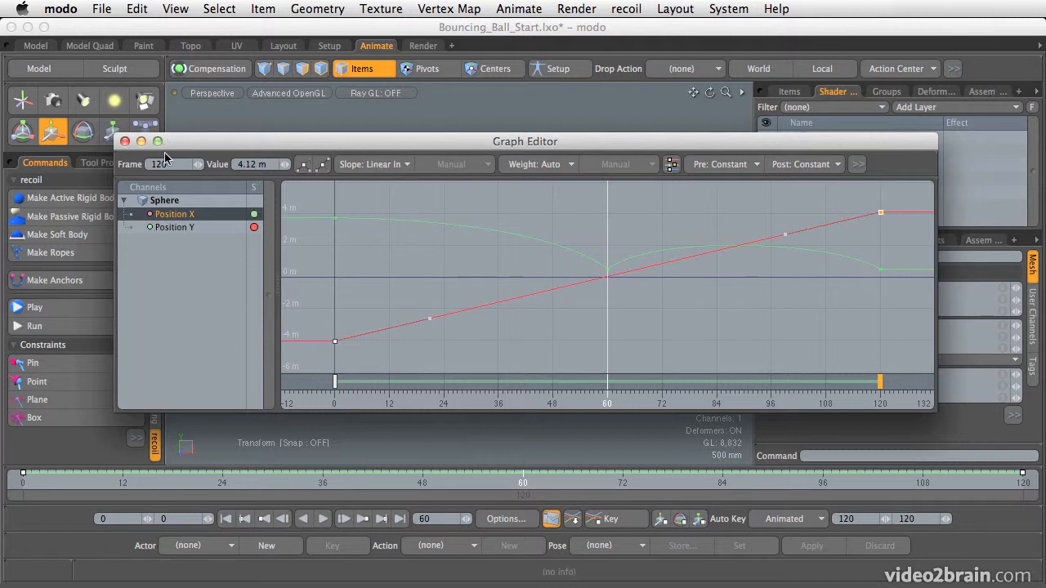
{"action": "left_click", "coordinate": [125, 141]}
Return to frame 0, deselect the sphere, and scrub through the start of the bouncing motion
{"action": "mouse_move", "coordinate": [26, 482]}
{"action": "left_mouse_down"}
{"action": "mouse_move", "coordinate": [956, 482]}
{"action": "mouse_move", "coordinate": [23, 482]}
{"action": "left_mouse_up"}
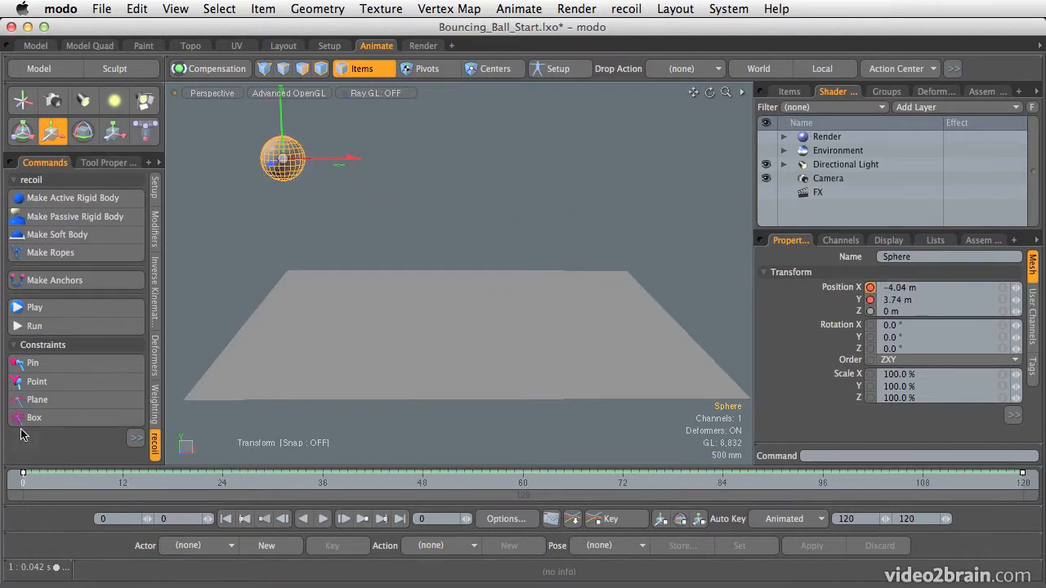
{"action": "left_click", "coordinate": [454, 169]}
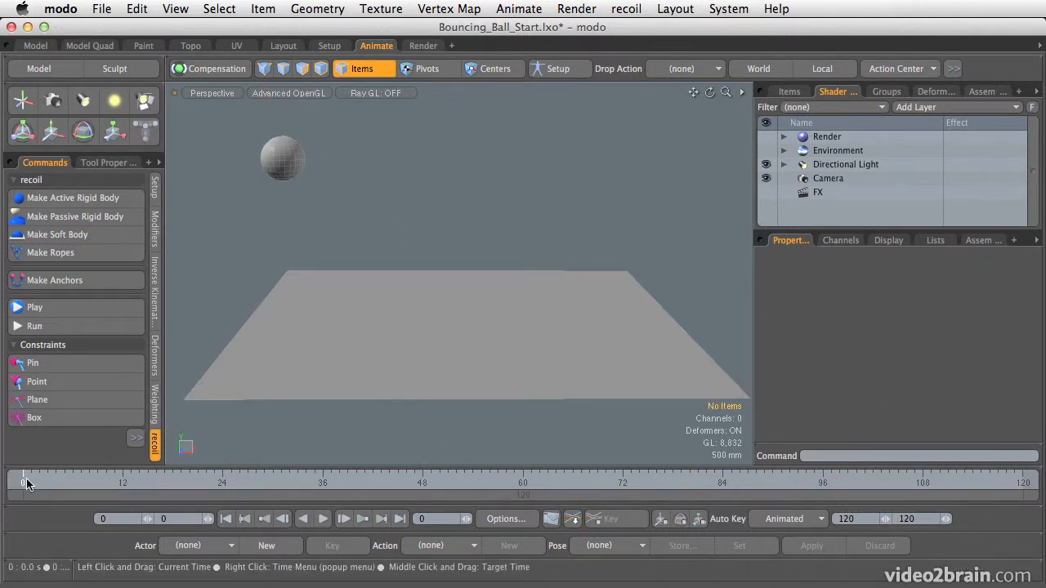
{"action": "mouse_move", "coordinate": [65, 482]}
{"action": "left_mouse_down"}
{"action": "mouse_move", "coordinate": [998, 482]}
{"action": "mouse_move", "coordinate": [47, 482]}
{"action": "mouse_move", "coordinate": [980, 482]}
{"action": "mouse_move", "coordinate": [115, 482]}
{"action": "left_mouse_up"}
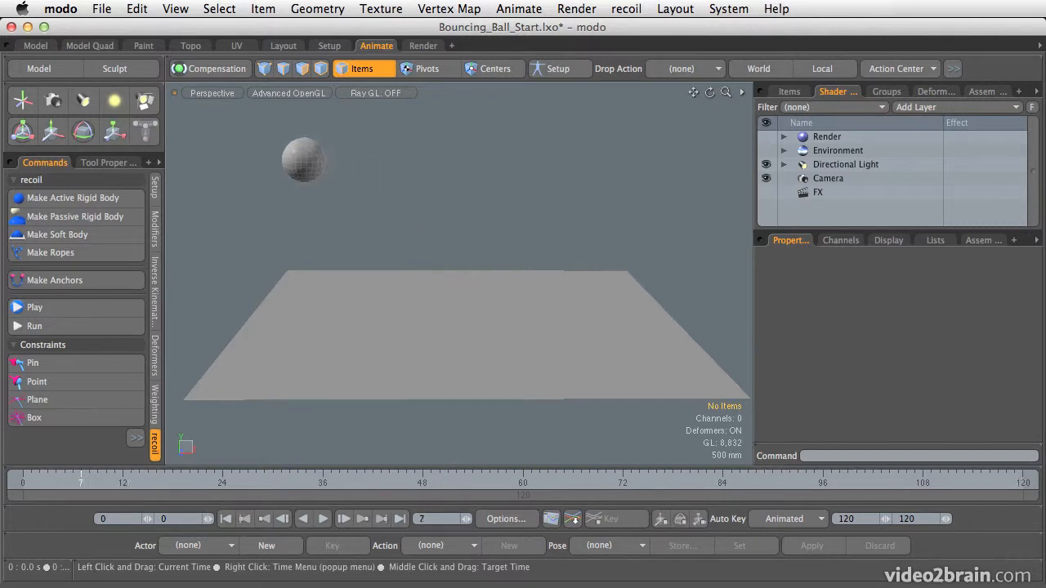